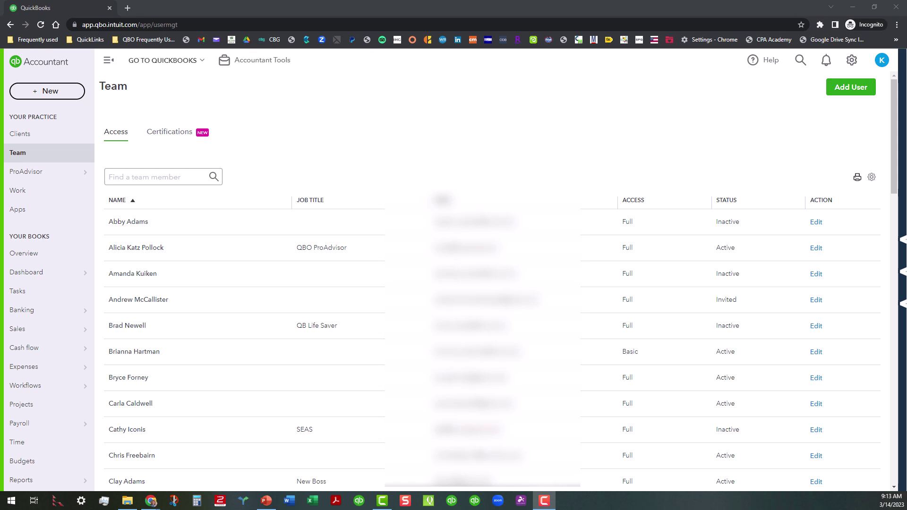
Start a new user and enter their first and last name, correcting the first name's capitalisation
left_click(856, 93)
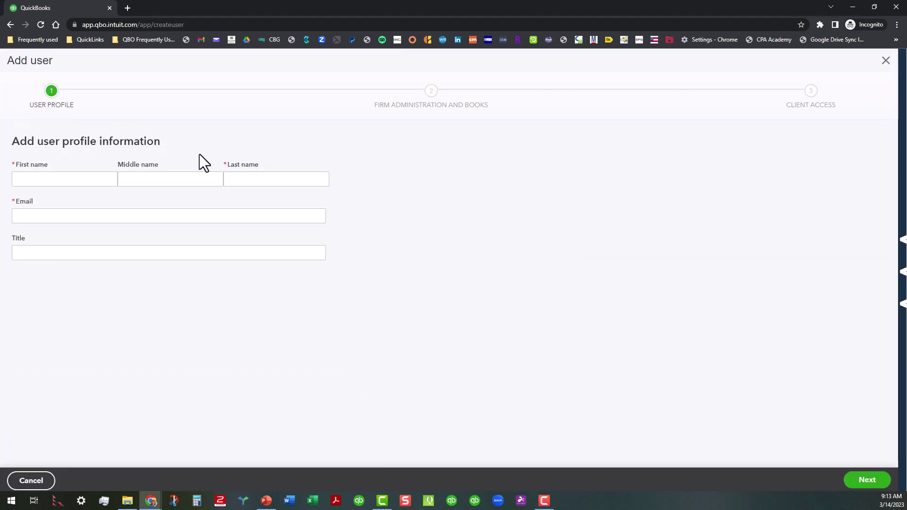
left_click(95, 180)
left_click(97, 180)
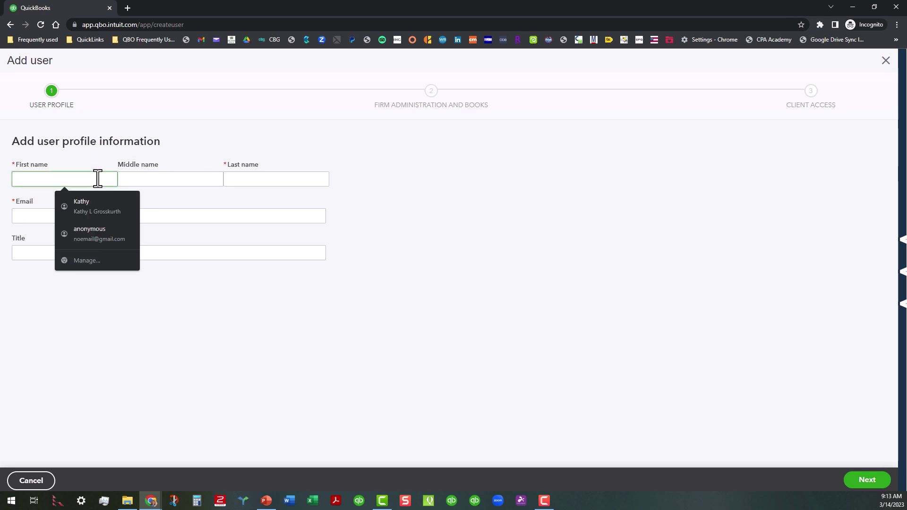
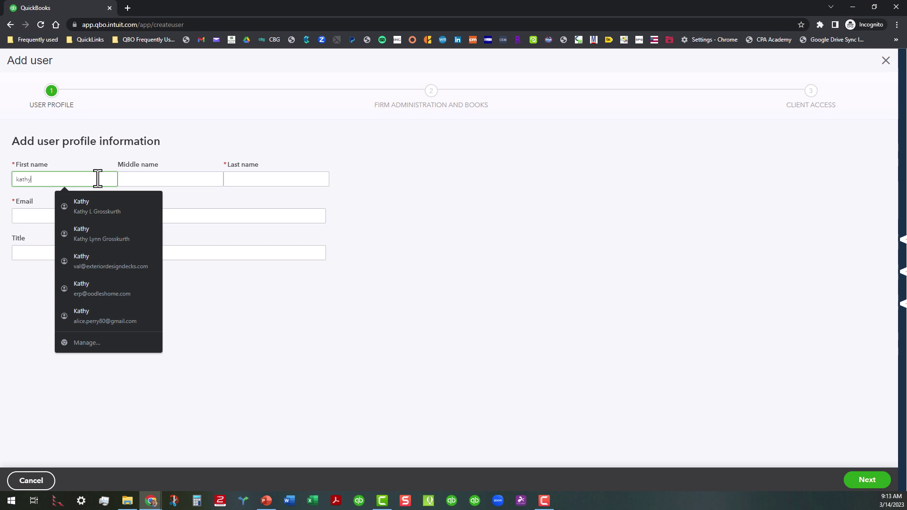
double_click(33, 180)
left_click(249, 179)
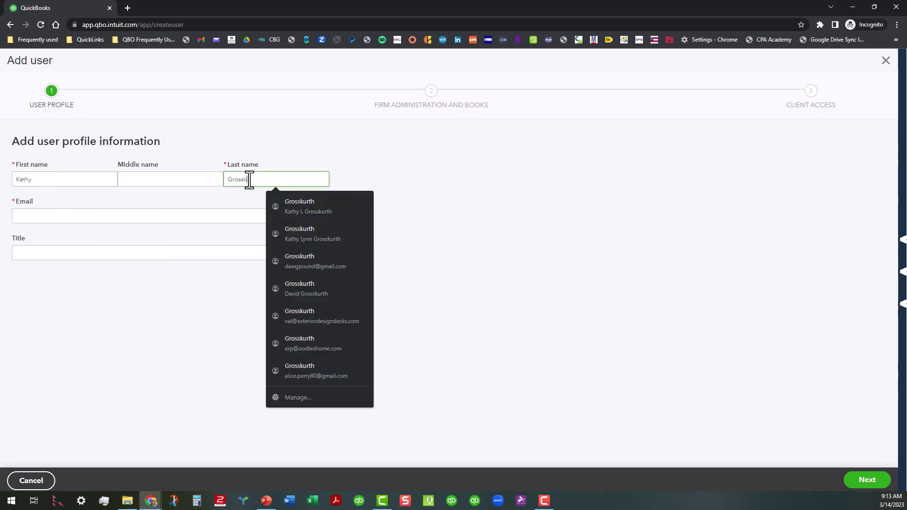
left_click(422, 216)
left_click(243, 255)
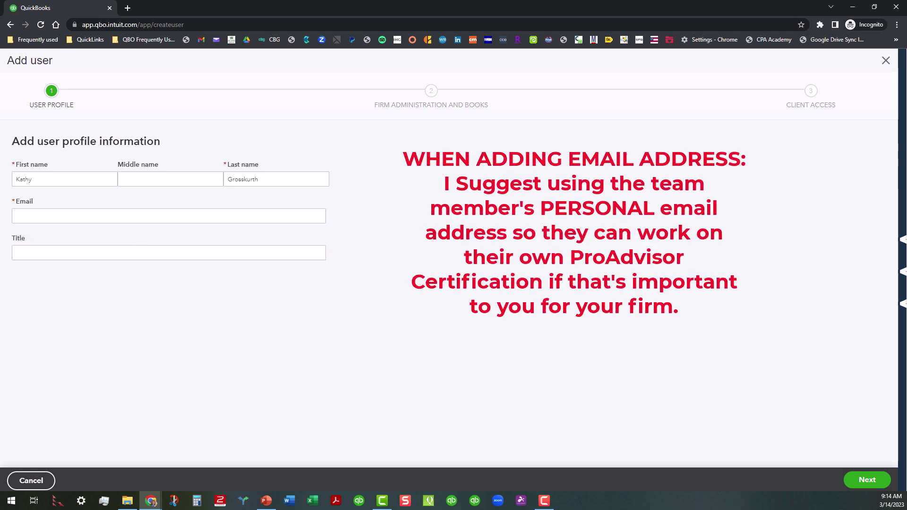
key("alt+Tab")
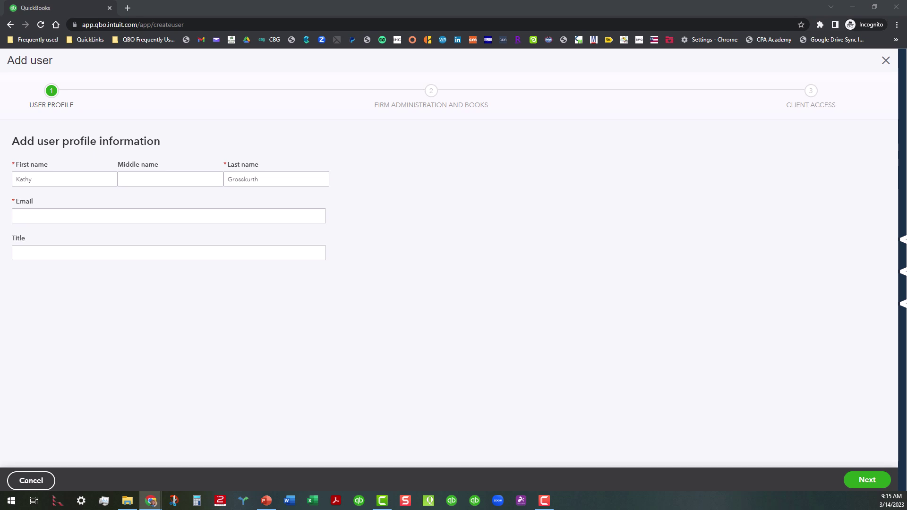
Paste the copied email address into Email and set the Title to Intern
left_click(153, 215)
right_click(152, 214)
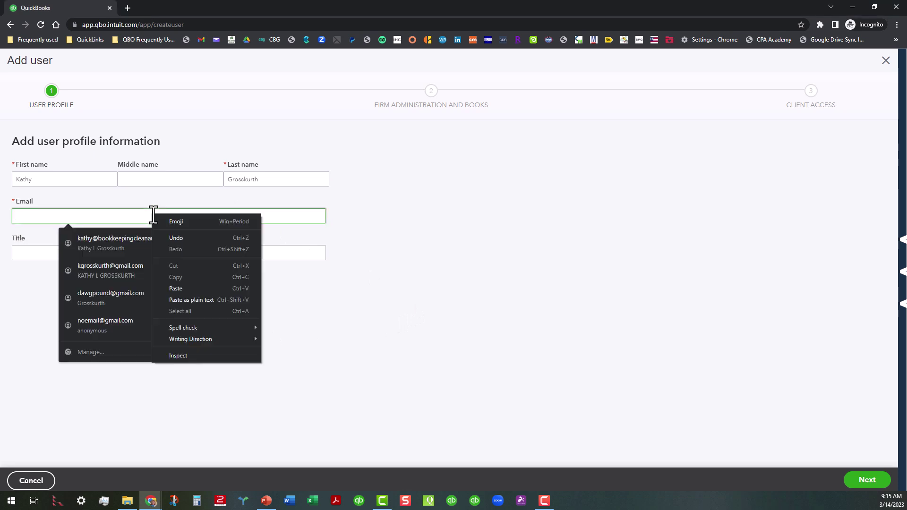
left_click(177, 288)
left_click(371, 227)
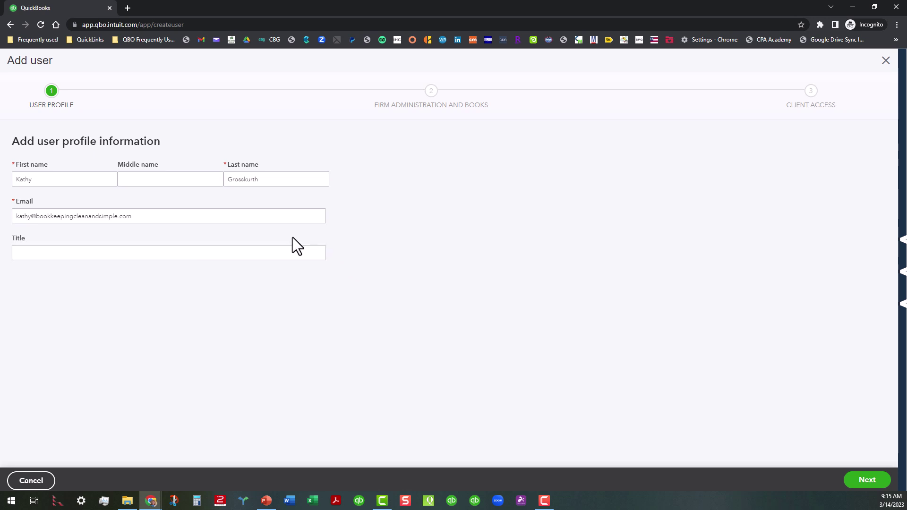
left_click(294, 249)
type("Intern")
Advance to the access step and review Firm information access options, keeping View only
left_click(867, 480)
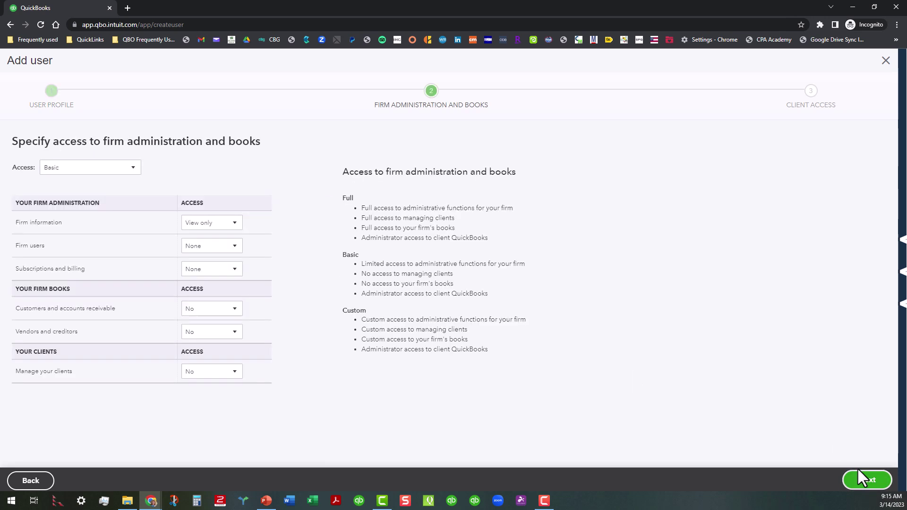
key("alt+Tab")
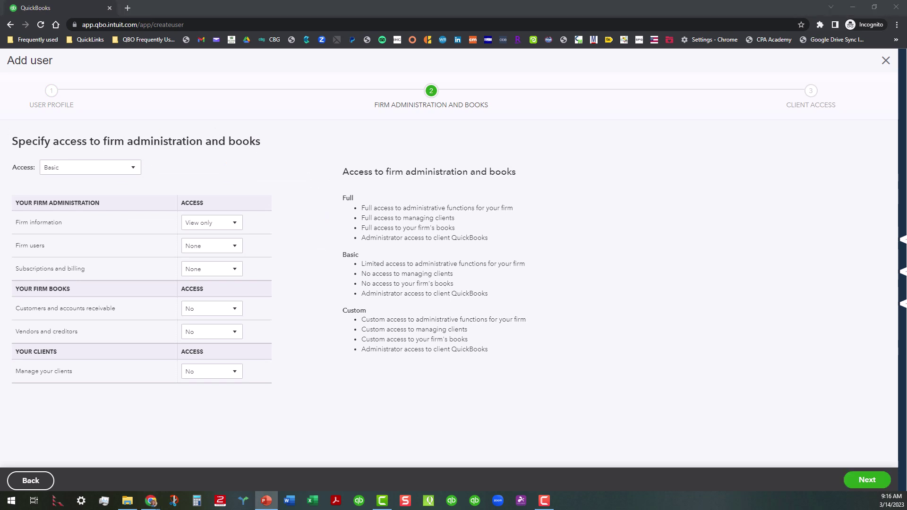
left_click(240, 224)
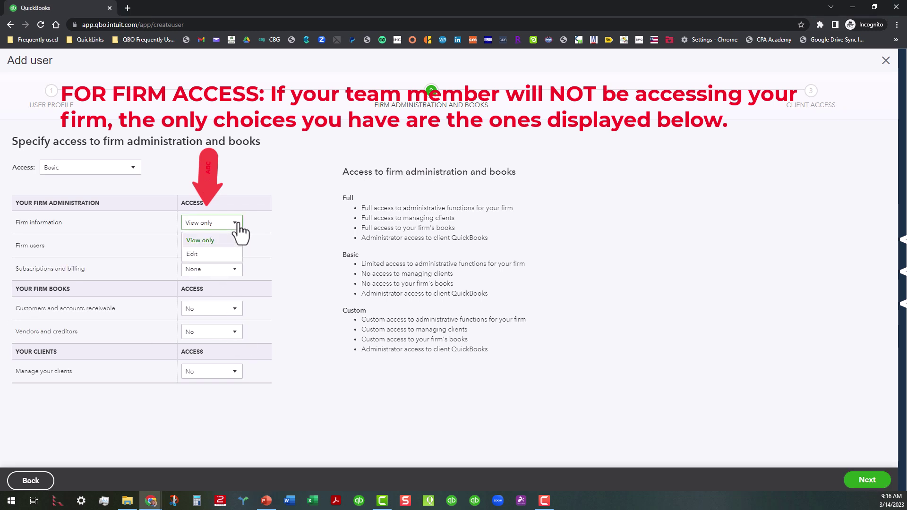
left_click(284, 220)
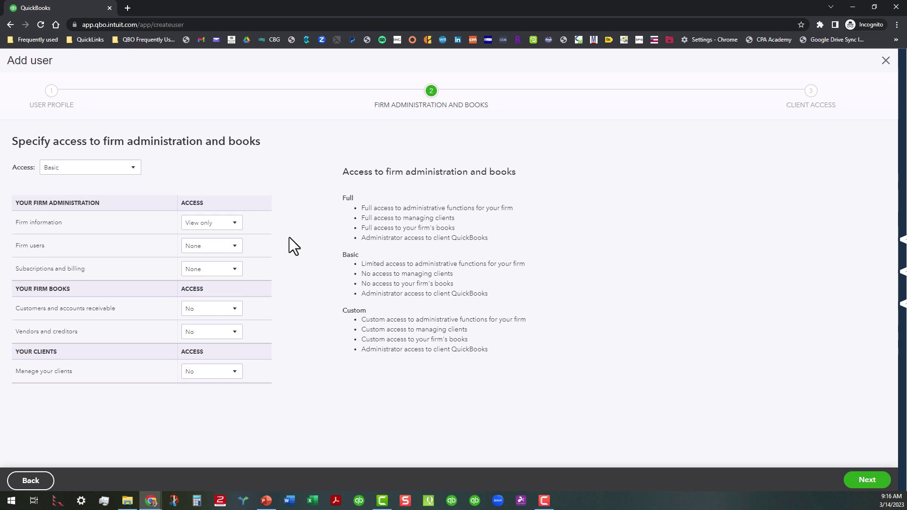
left_click(239, 225)
left_click(286, 216)
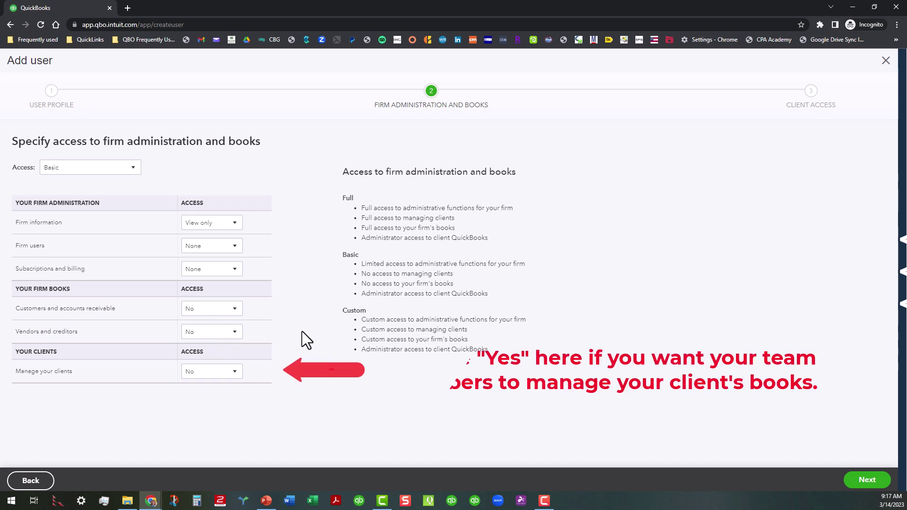
Set Manage your clients to Yes and continue to the client access step
left_click(237, 379)
left_click(230, 415)
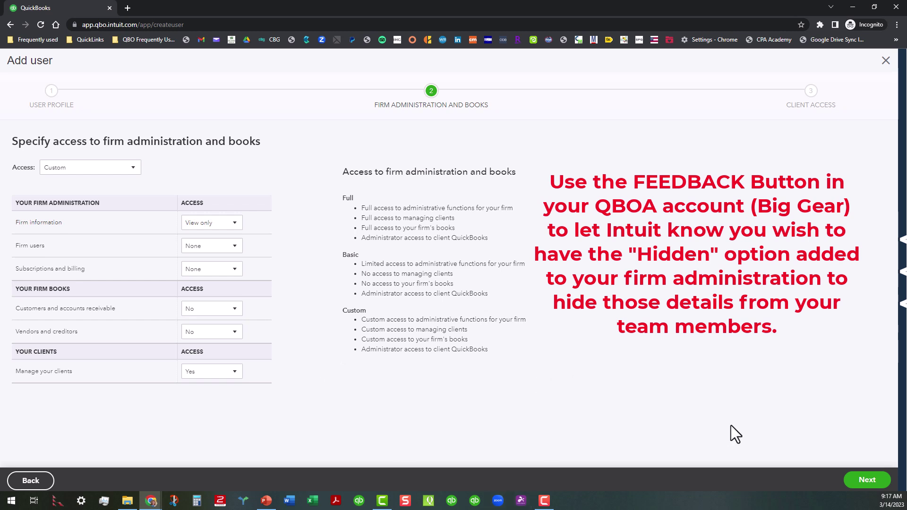
left_click(864, 481)
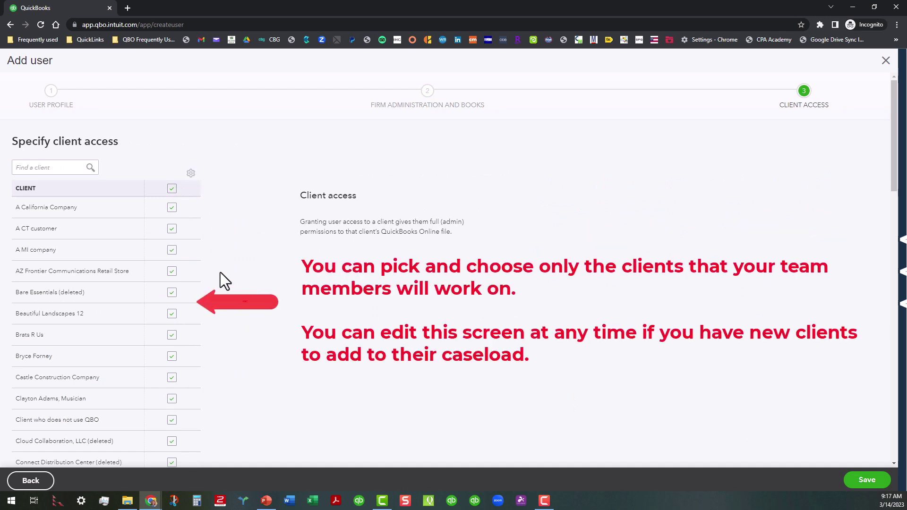
Clear all clients, then check Bare Essentials (deleted), another client, Client who does not use QBO, A California Company
scroll(217, 276, "down", 4)
scroll(217, 276, "up", 4)
left_click(171, 188)
left_click(171, 293)
left_click(172, 356)
left_click(172, 419)
left_click(172, 208)
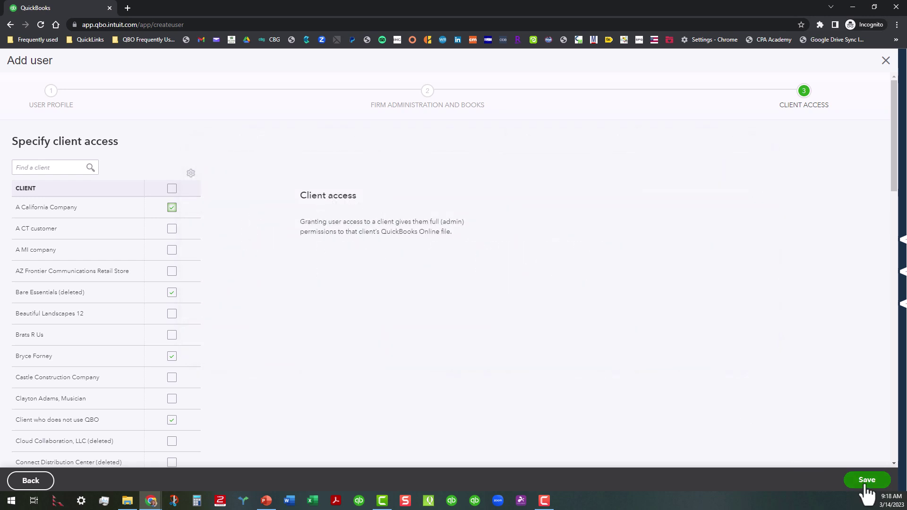
Exit the Add user wizard without saving and show the Team Certifications view
left_click(886, 62)
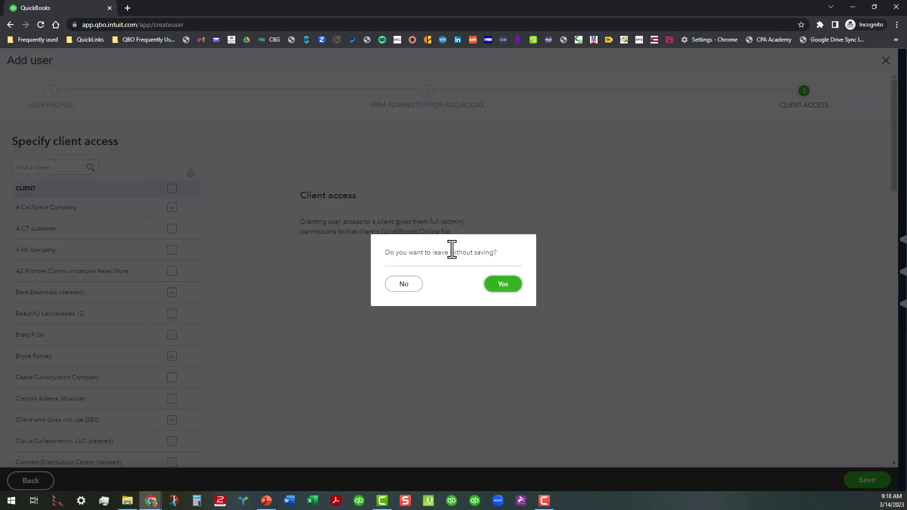
left_click(502, 285)
left_click(171, 133)
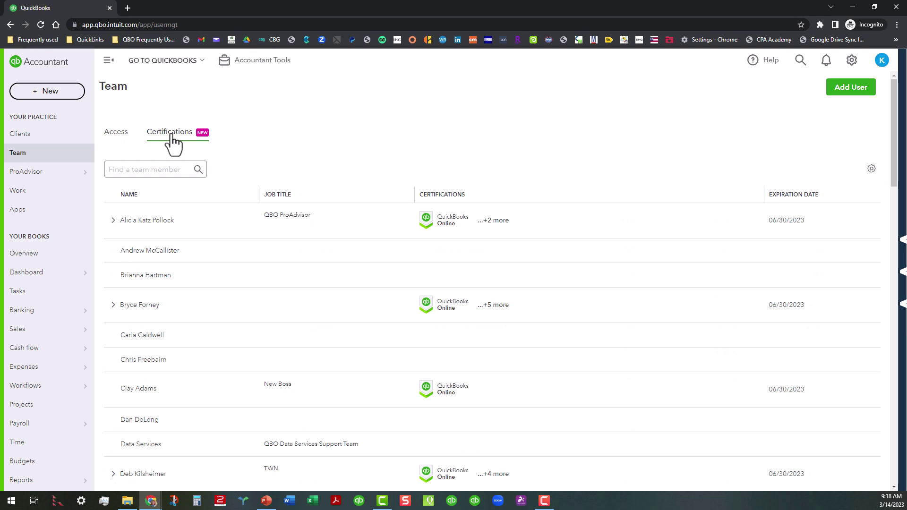
Expand a team member's row to reveal their three certifications
left_click(113, 221)
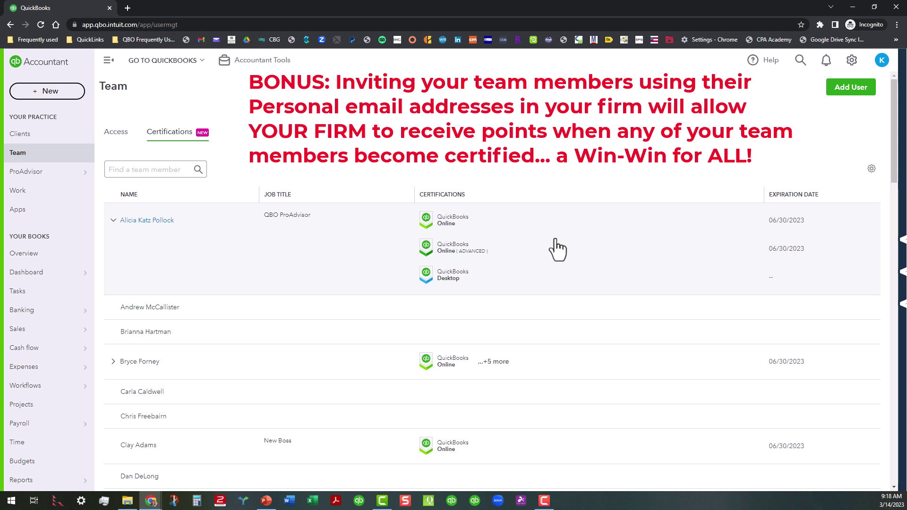
Go to ProAdvisor Benefits, open the full benefits dashboard and dismiss the tour popup
mouse_move(56, 177)
left_click(115, 172)
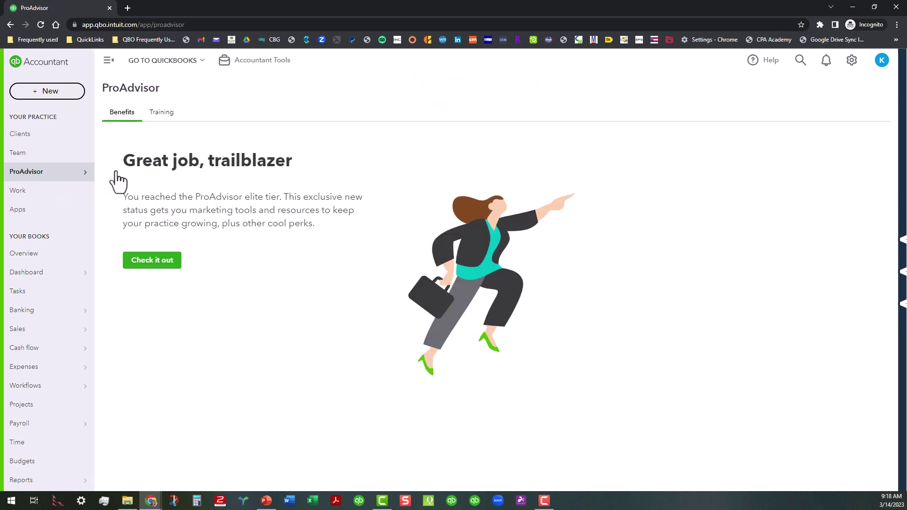
left_click(167, 261)
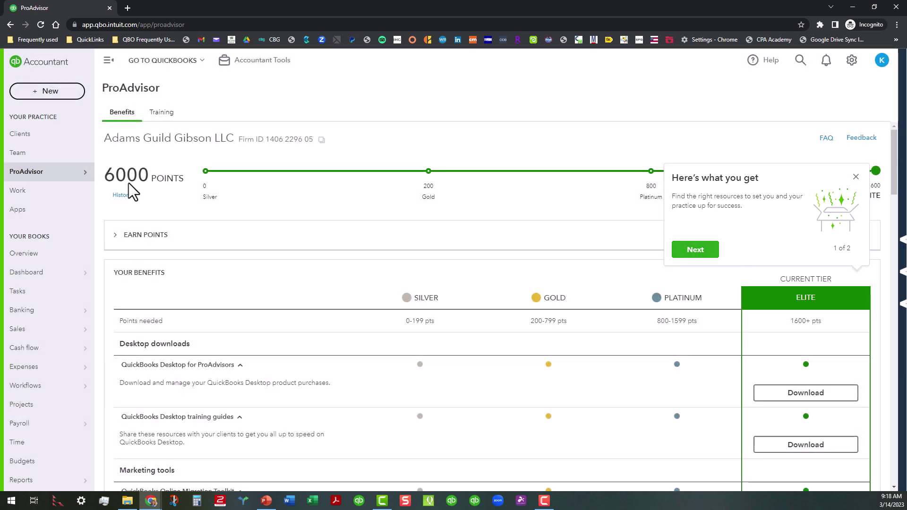
left_click(128, 182)
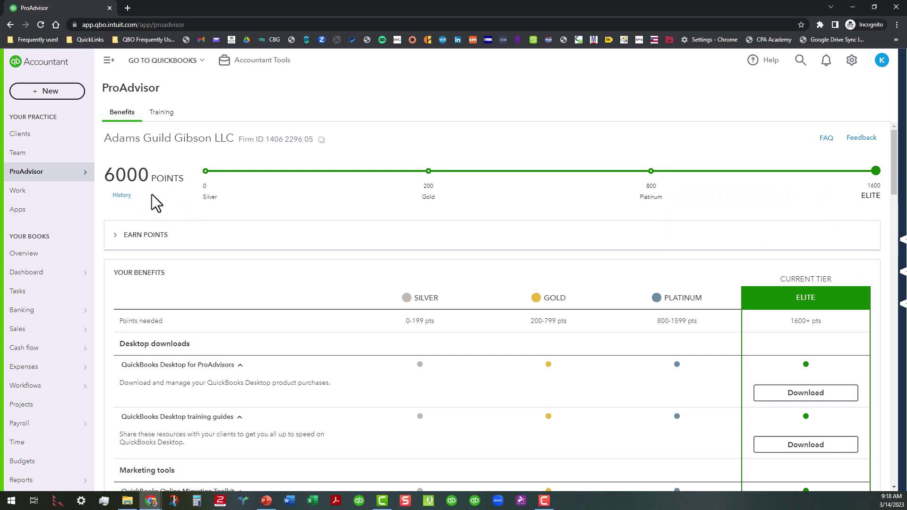
Review the firm's ProAdvisor points history, then close it
left_click(122, 195)
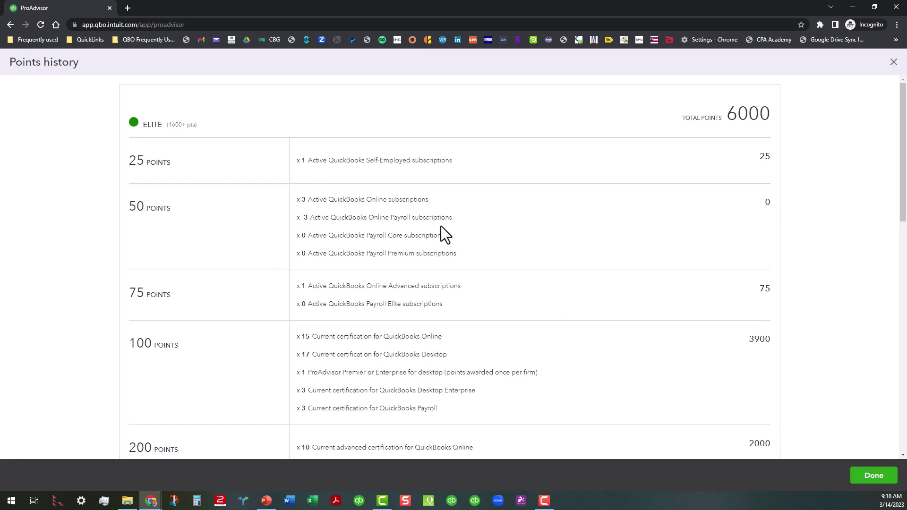
scroll(469, 247, "down", 2)
scroll(481, 310, "up", 2)
left_click(893, 62)
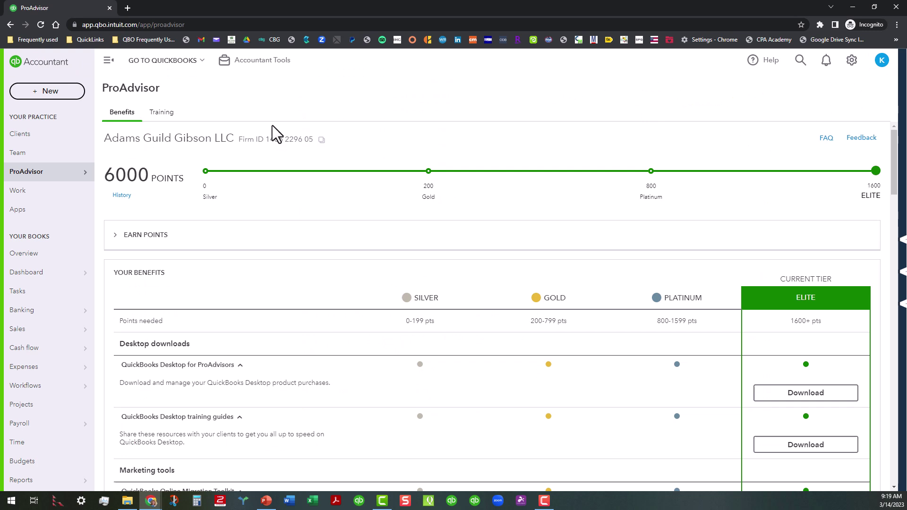
Return to the Team page's Access list showing members' access levels and status
left_click(39, 157)
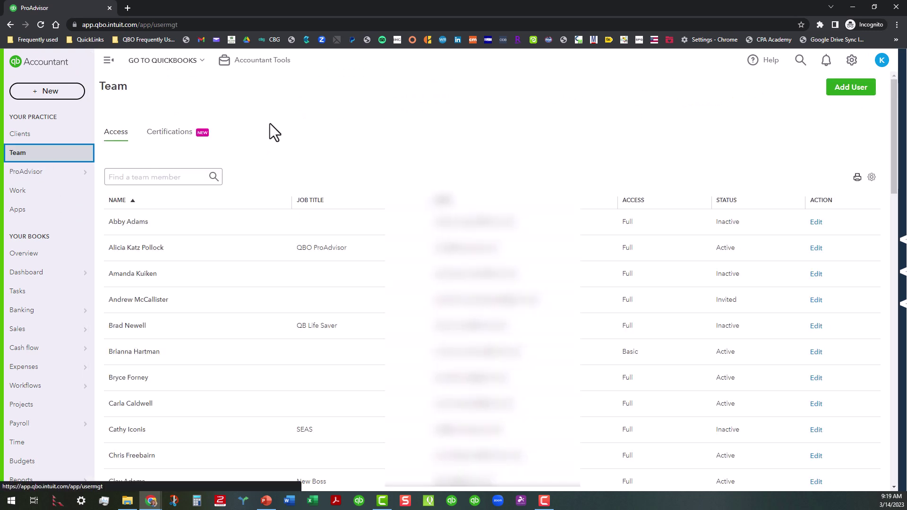